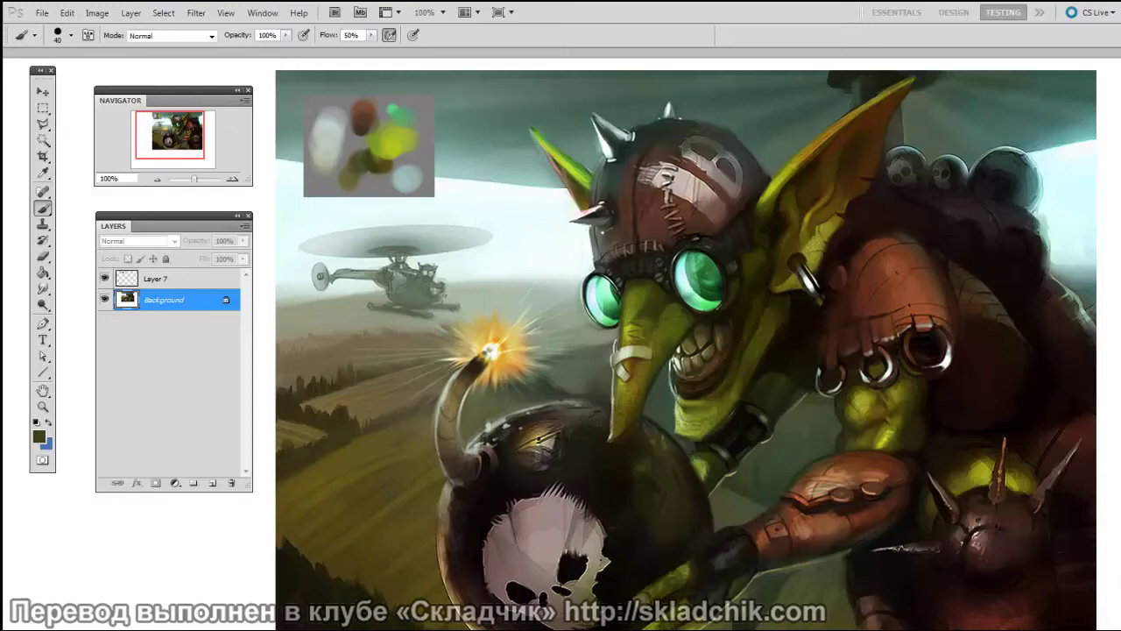
Select Layer 7 and switch its visibility off and back on to check that it holds the colour palette.
left_click_drag(547, 293, 624, 370)
key("ctrl+plus")
left_click_drag(609, 299, 653, 332)
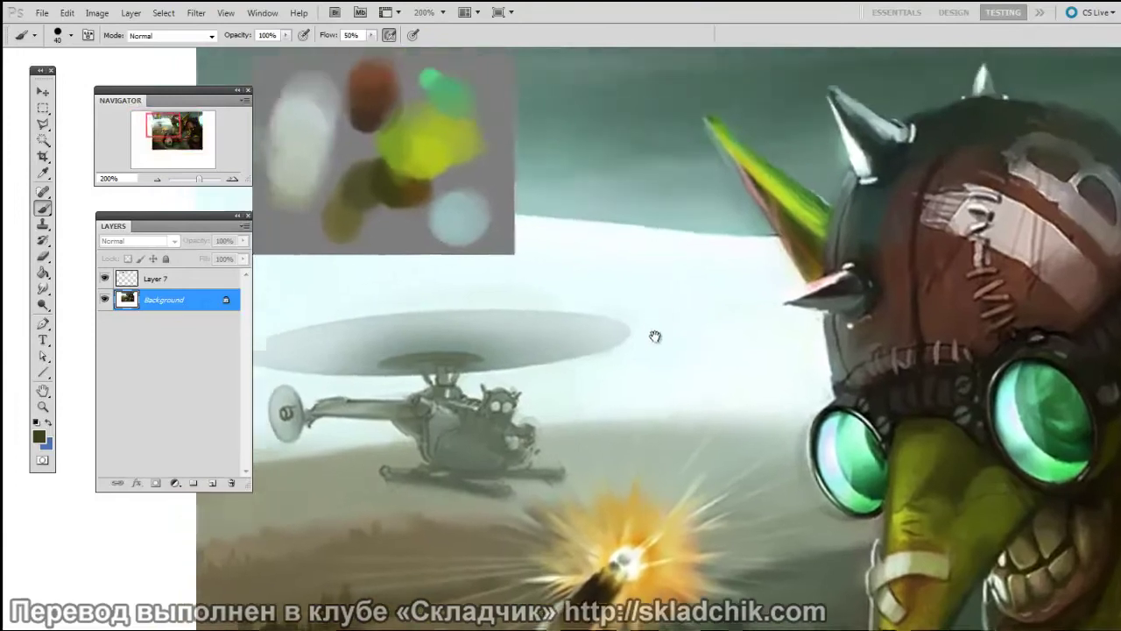
left_click(180, 280)
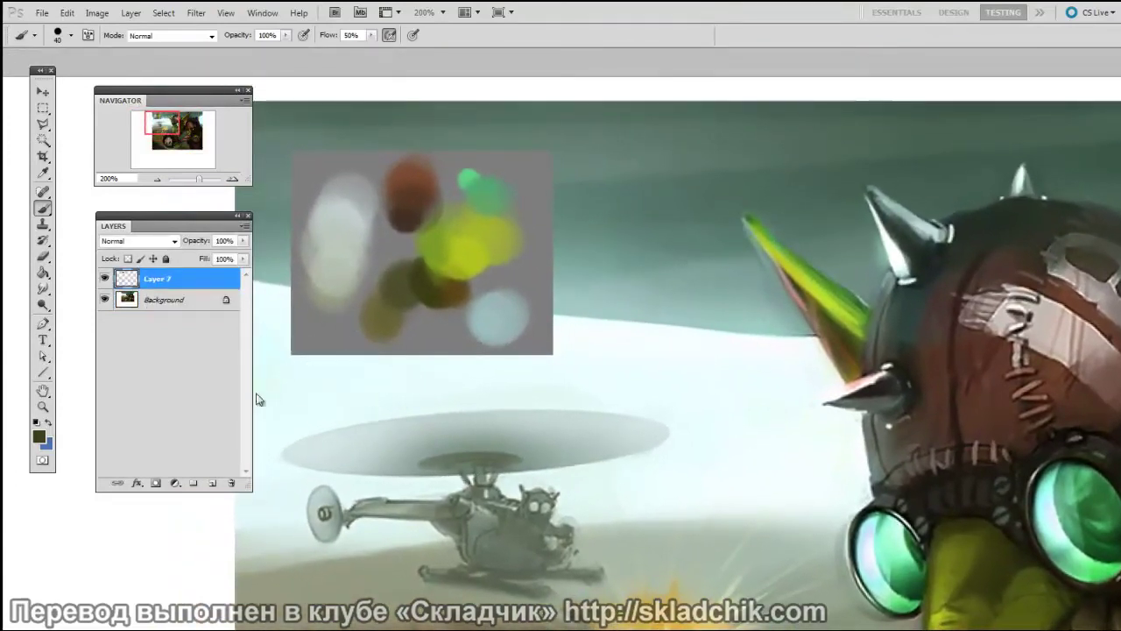
left_click(103, 278)
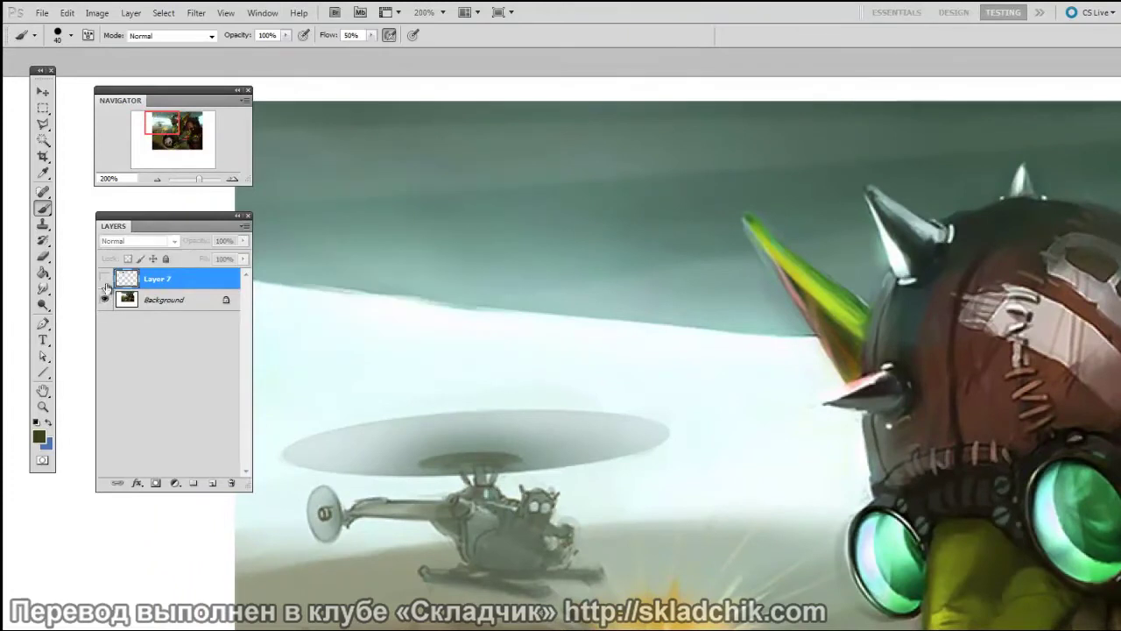
left_click(103, 279)
Move the colour palette on Layer 7 closer to the painting's upper-left corner.
left_click(42, 92)
left_click_drag(504, 302, 504, 267)
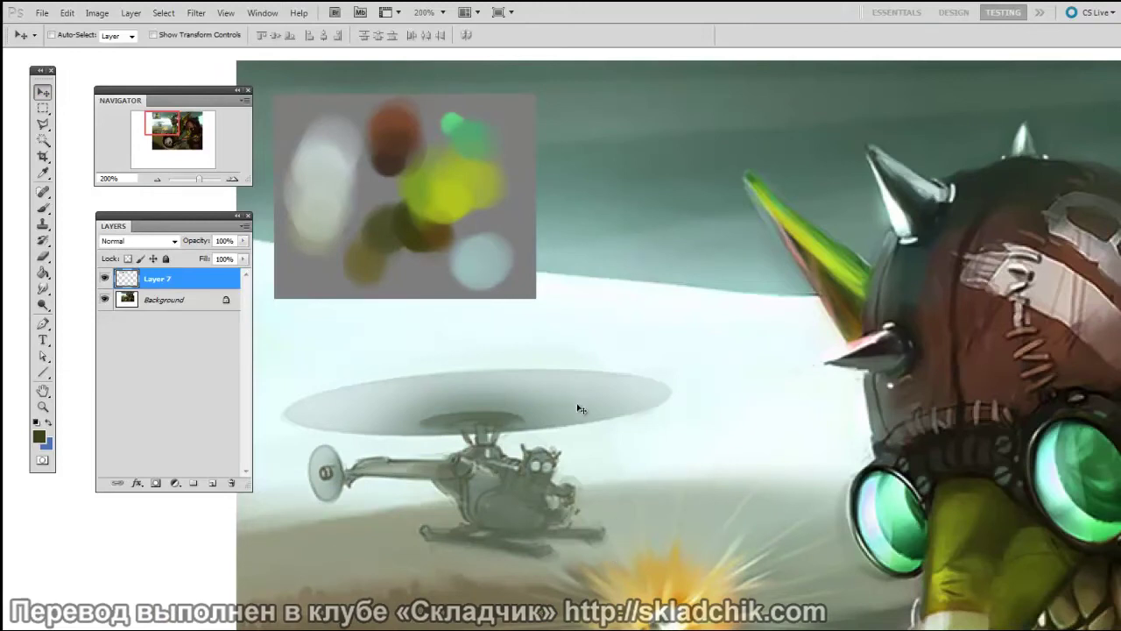
key("ctrl+minus")
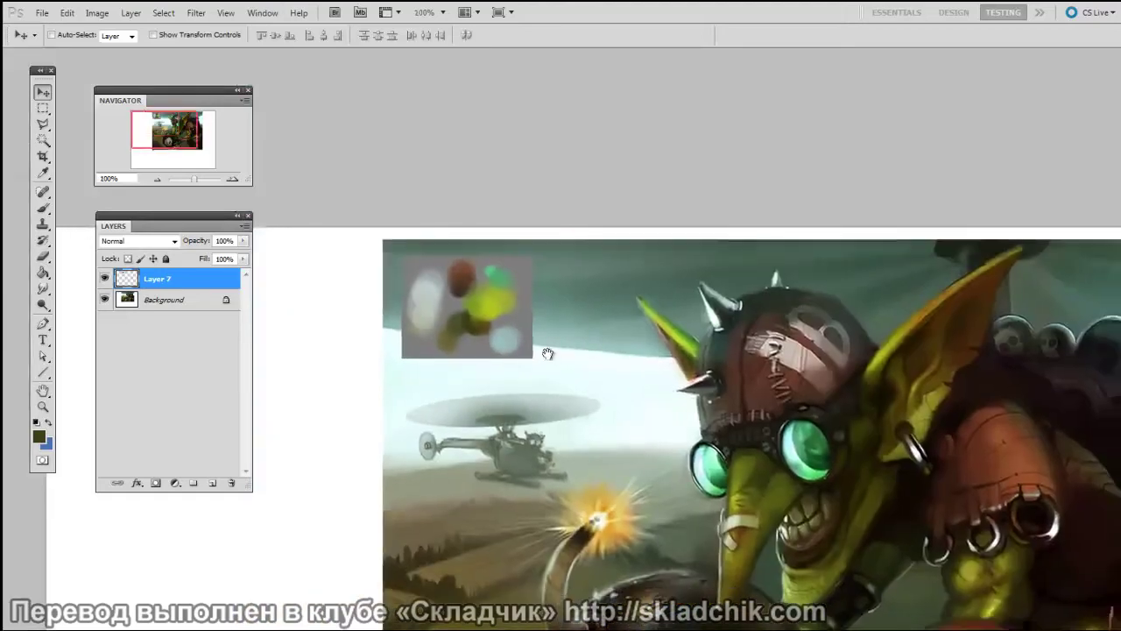
left_click_drag(626, 389, 617, 384)
right_click(476, 326)
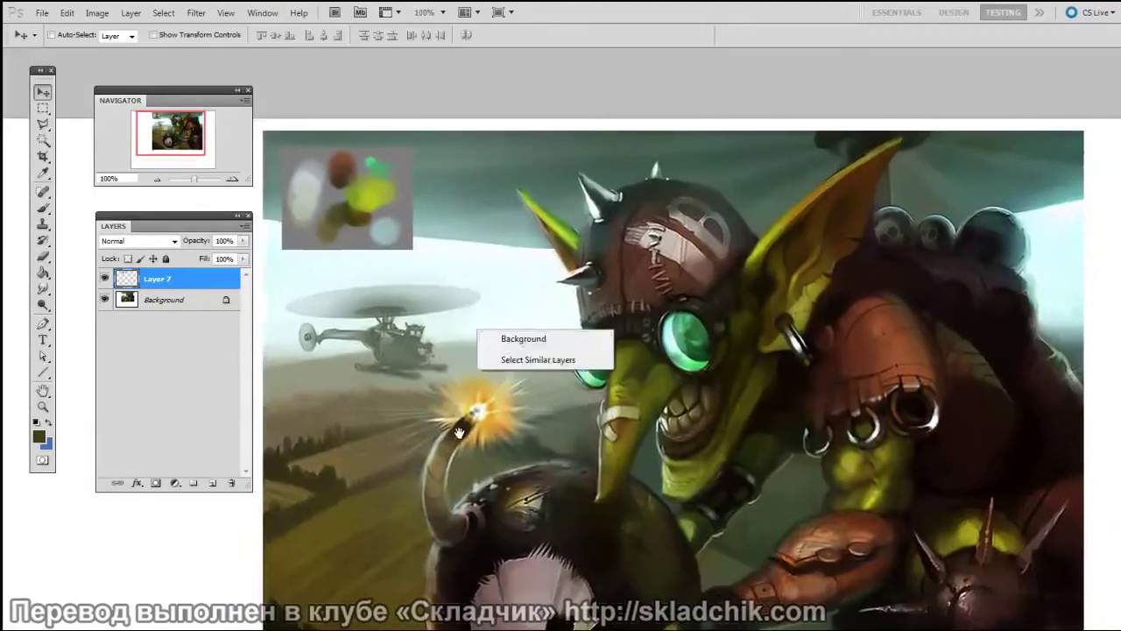
left_click(460, 431)
Add a new layer above Layer 7 and choose the 19 px brush preset.
key("ctrl+shift+alt+n")
key("b")
right_click(473, 388)
left_click(493, 471)
left_click(446, 512)
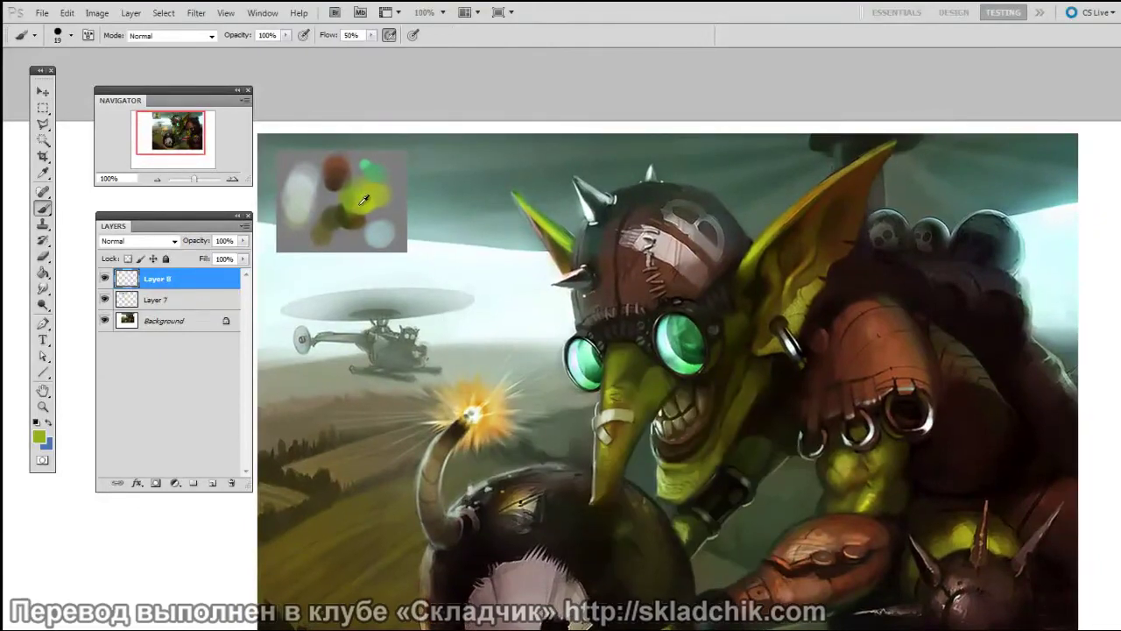
Sample the pale blue from the palette and paint an enlarged test dab between the helicopter and the goblin.
left_click(375, 230, "alt")
key("bracketright")
key("bracketright")
key("bracketright")
key("bracketright")
key("bracketright")
key("bracketright")
left_click_drag(494, 343, 491, 360)
Paint overlapping test dabs of reddish brown, yellow-green and pale blue sampled from the palette, ending with a 125 px brush.
left_click(340, 172, "alt")
key("bracketleft")
left_click(506, 337)
left_click(370, 192, "alt")
left_click_drag(504, 324, 493, 254)
left_click(366, 182, "alt")
key("bracketright")
left_click(380, 235, "alt")
key("bracketright")
left_click_drag(466, 308, 471, 261)
Choose a teal-green foreground colour with the colour picker.
left_click_drag(604, 367, 611, 348)
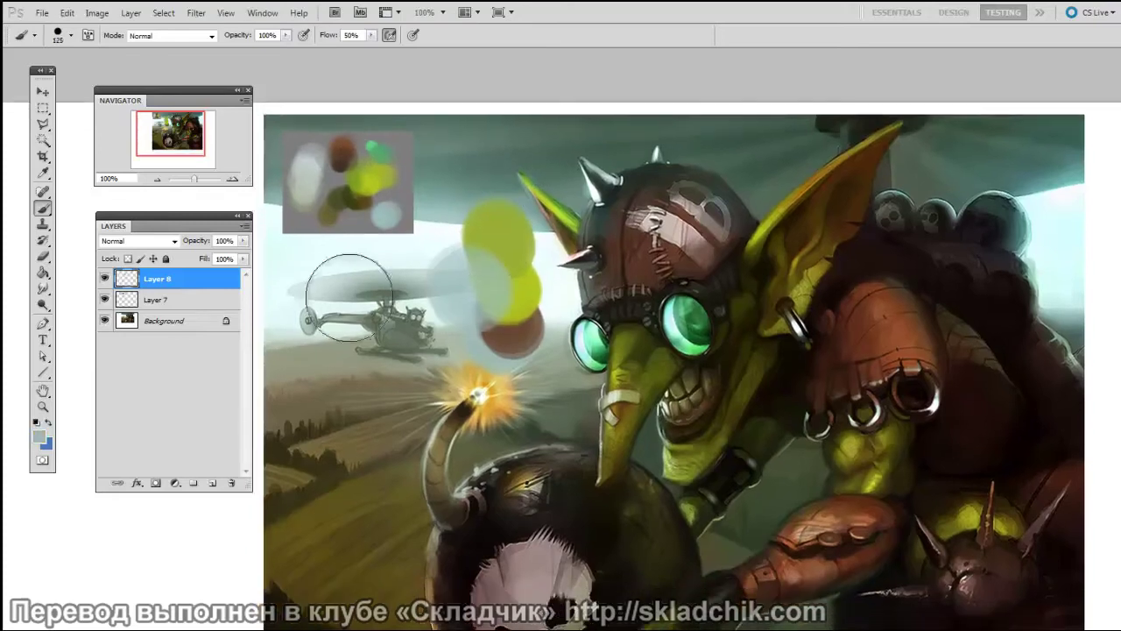
left_click(39, 437)
left_click_drag(696, 248, 760, 187)
left_click_drag(582, 255, 700, 275)
left_click(871, 213)
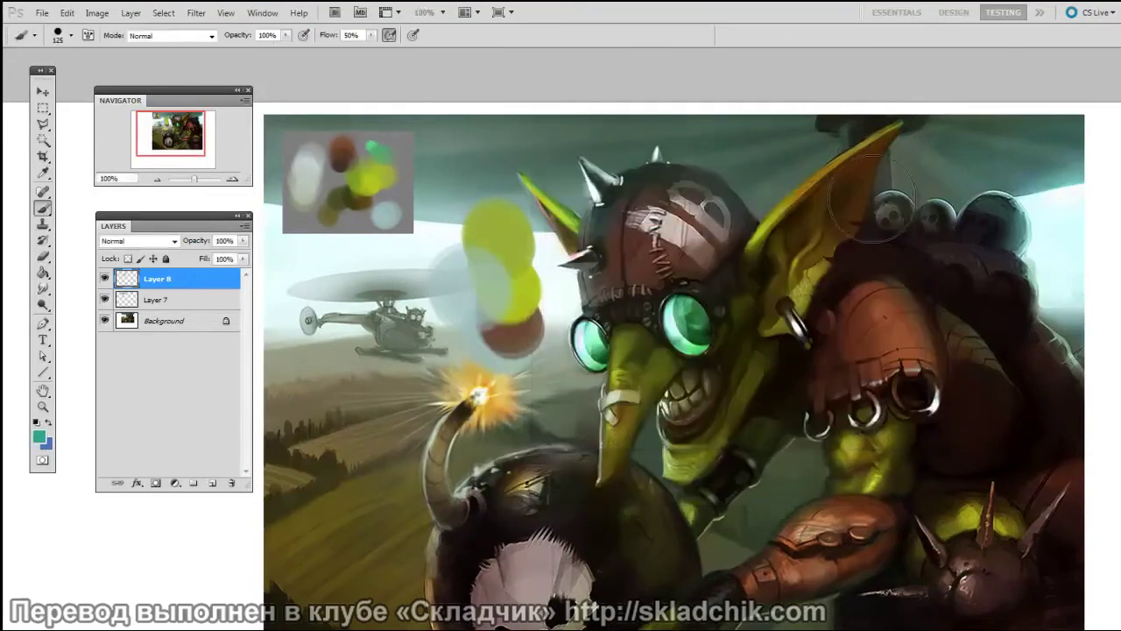
Delete Layer 8, which holds the overlapping test dabs.
left_click_drag(219, 282, 231, 483)
left_click_drag(686, 312, 684, 307)
left_click_drag(732, 492, 732, 464)
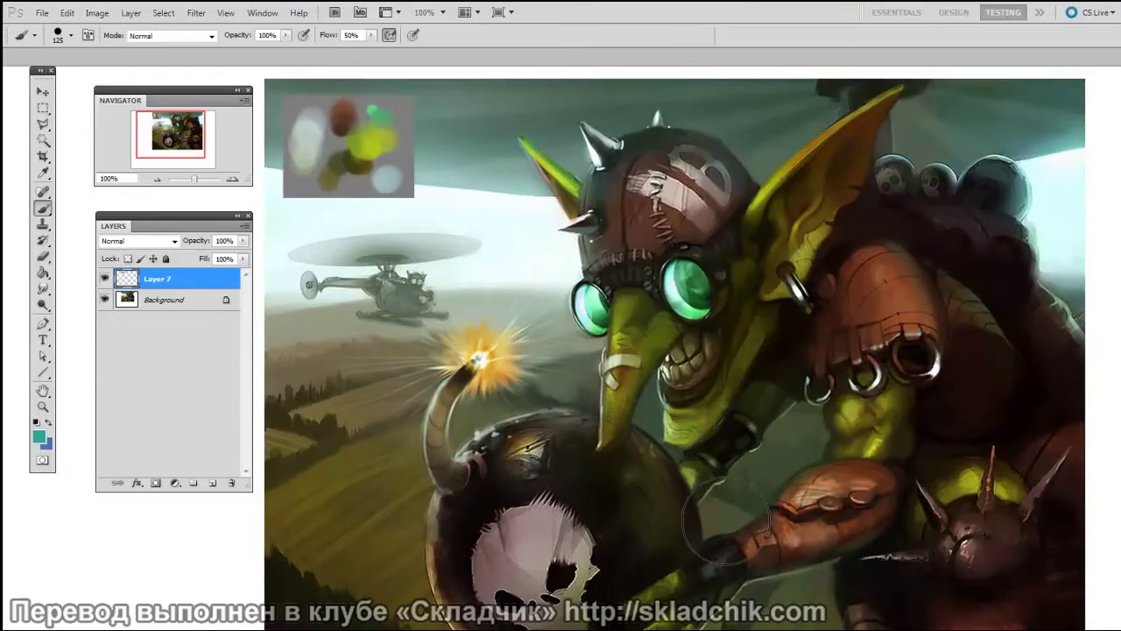
Sample the yellow-green from the palette and reduce the brush size to 80 px.
left_click(377, 142, "alt")
key("bracketleft")
key("bracketleft")
key("bracketleft")
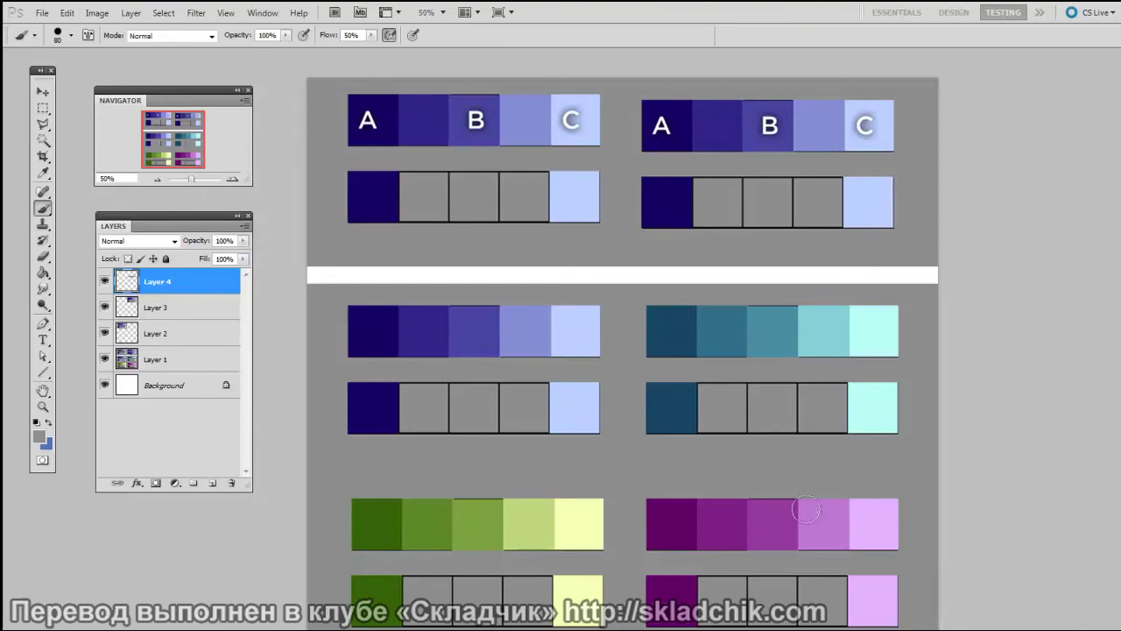
Add a new layer above Layer 4 in the colour-swatch chart and choose the 19 px brush preset.
left_click_drag(737, 441, 724, 505)
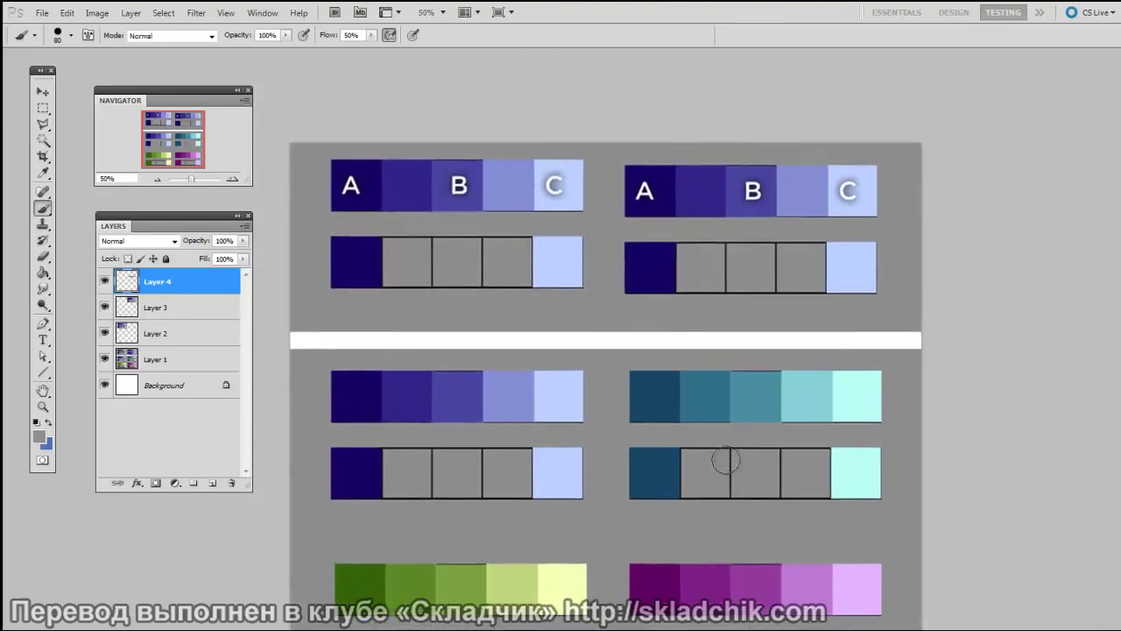
key("ctrl+plus")
left_click_drag(780, 202, 583, 308)
key("ctrl+shift+alt+n")
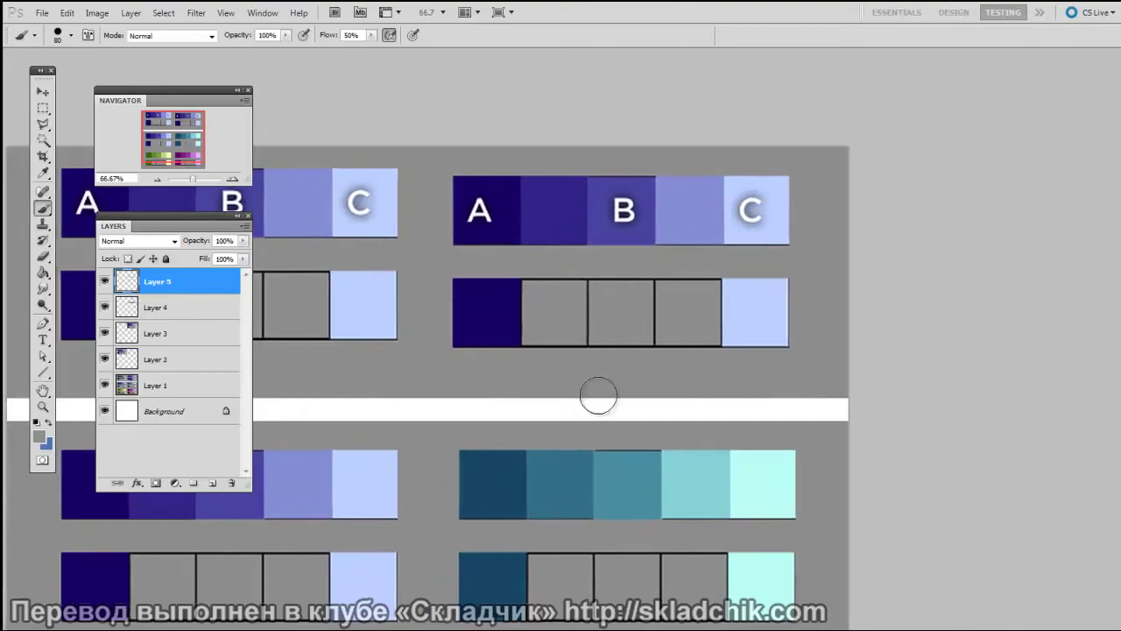
key("ctrl+plus")
right_click(581, 311)
double_click(604, 396)
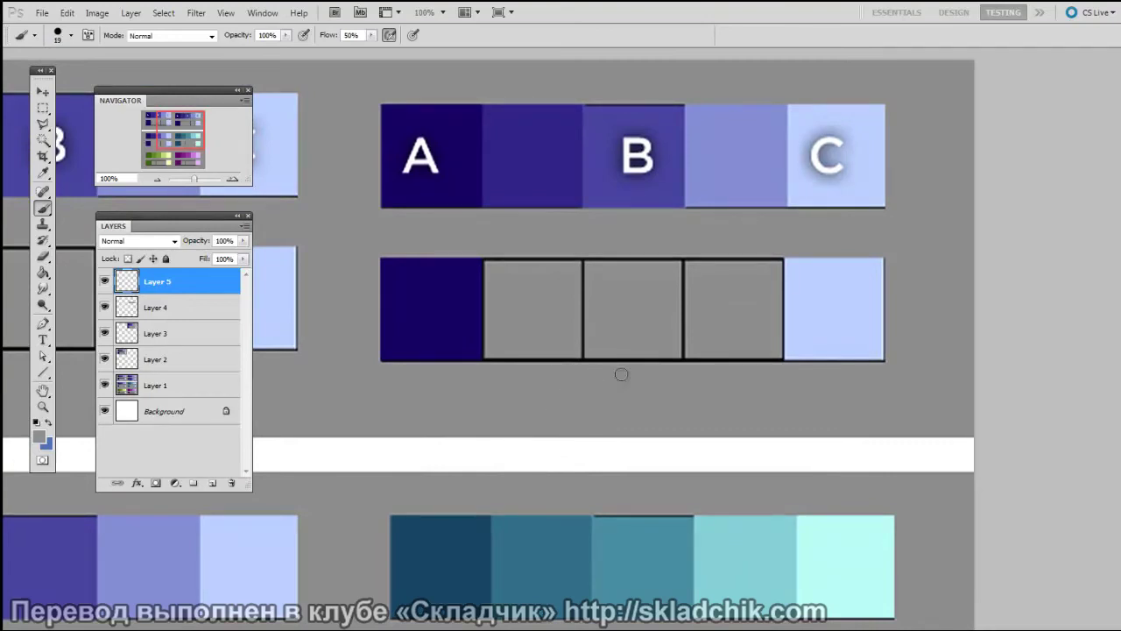
Set the brush flow to 47%.
left_click_drag(618, 386, 637, 376)
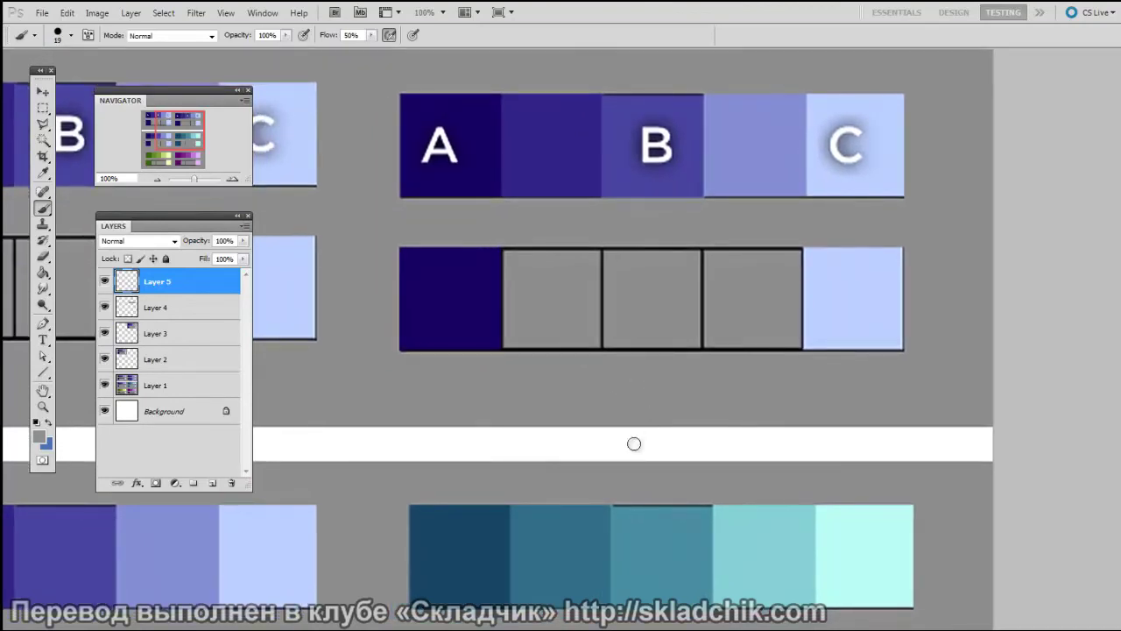
left_click_drag(659, 396, 656, 400)
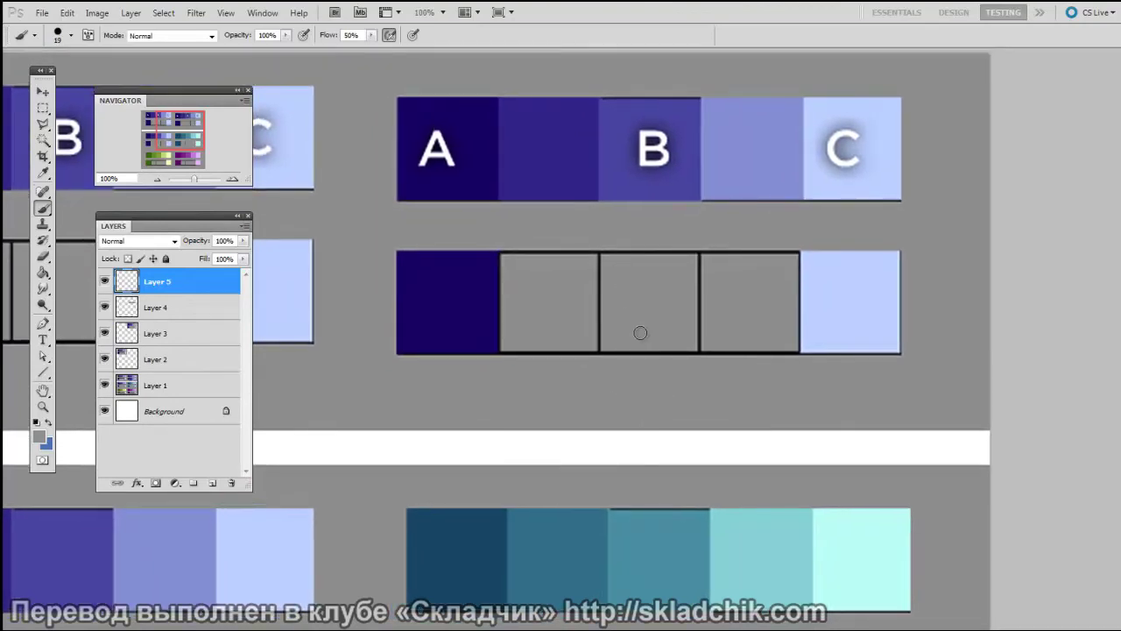
left_click(371, 35)
left_click_drag(371, 50, 370, 50)
left_click_drag(538, 357, 538, 356)
right_click(540, 356)
left_click_drag(508, 394, 547, 418)
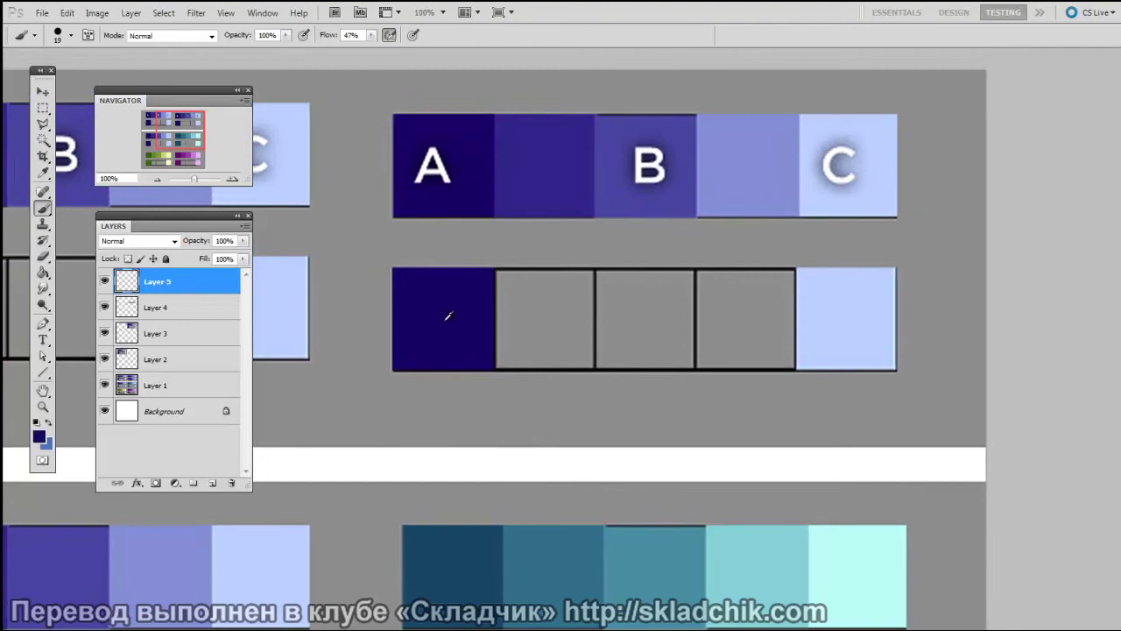
Sample the dark navy end swatch, enlarge the brush and paint the blank middle square under B with it.
key("bracketright")
key("bracketright")
key("bracketright")
key("bracketright")
key("bracketright")
key("bracketright")
key("bracketright")
key("bracketright")
left_click_drag(623, 263, 625, 370)
mouse_move(634, 266)
left_mouse_down()
mouse_move(637, 378)
mouse_move(654, 270)
mouse_move(646, 406)
mouse_move(662, 281)
mouse_move(665, 382)
mouse_move(667, 270)
mouse_move(644, 392)
mouse_move(632, 241)
mouse_move(629, 379)
mouse_move(629, 264)
mouse_move(640, 386)
left_mouse_up()
Sample the light blue end swatch and glaze it over the navy paint in the middle square with a larger brush.
left_click(802, 317, "alt")
key("bracketright")
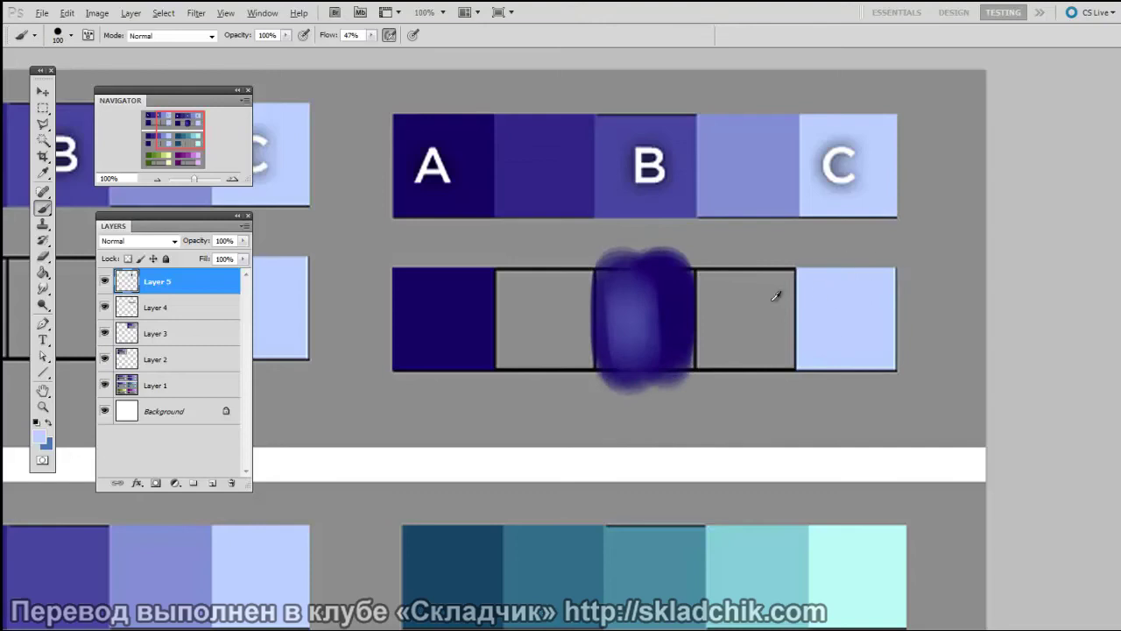
left_click_drag(627, 263, 632, 368)
left_click(851, 302, "alt")
key("bracketright")
key("bracketright")
key("bracketright")
key("bracketright")
key("bracketleft")
mouse_move(646, 295)
left_mouse_down()
mouse_move(638, 385)
mouse_move(644, 353)
mouse_move(621, 281)
mouse_move(670, 283)
mouse_move(646, 332)
mouse_move(647, 274)
mouse_move(615, 298)
mouse_move(612, 353)
mouse_move(673, 278)
mouse_move(665, 356)
mouse_move(619, 296)
mouse_move(612, 351)
mouse_move(615, 279)
left_mouse_up()
Sample the mixed violet-blue from the middle square and blend it along the square's lower part with a smaller brush.
left_click(646, 302, "alt")
key("bracketleft")
key("bracketleft")
key("bracketleft")
key("bracketleft")
key("bracketleft")
left_click(650, 294, "alt")
key("bracketleft")
key("bracketleft")
key("bracketleft")
key("bracketright")
mouse_move(613, 353)
left_mouse_down()
mouse_move(622, 271)
mouse_move(625, 318)
mouse_move(653, 269)
mouse_move(625, 359)
mouse_move(658, 296)
mouse_move(633, 350)
left_mouse_up()
Resample the mixed violet-blue near the middle square's upper edge and paint it over the dark right side.
left_click(648, 274, "alt")
key("bracketright")
key("bracketright")
key("bracketright")
key("bracketright")
key("bracketleft")
key("bracketleft")
key("bracketleft")
key("bracketleft")
key("bracketleft")
mouse_move(670, 278)
left_mouse_down()
mouse_move(685, 360)
mouse_move(674, 320)
mouse_move(642, 370)
mouse_move(614, 254)
mouse_move(606, 388)
mouse_move(658, 267)
mouse_move(675, 306)
left_mouse_up()
Even out the middle square with the mixed violet-blue, filling its lower part and left edge with small brush strokes.
key("bracketleft")
key("bracketleft")
key("bracketright")
key("bracketright")
key("bracketright")
key("bracketright")
key("bracketleft")
key("bracketleft")
mouse_move(631, 376)
left_mouse_down()
mouse_move(686, 371)
mouse_move(682, 257)
mouse_move(686, 361)
mouse_move(674, 293)
left_mouse_up()
key("bracketleft")
left_click_drag(606, 301, 610, 380)
key("bracketright")
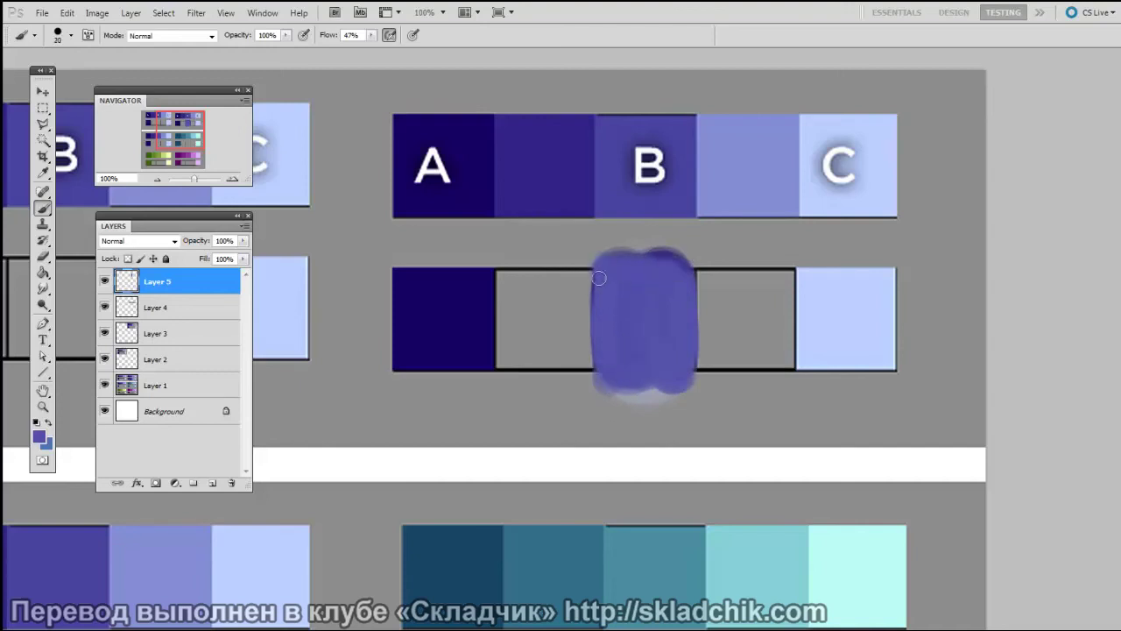
Resample a slightly darker violet-blue from the middle square and blend it across the square's upper part.
key("bracketright")
key("bracketright")
key("bracketright")
left_click(626, 289, "alt")
key("bracketright")
key("bracketright")
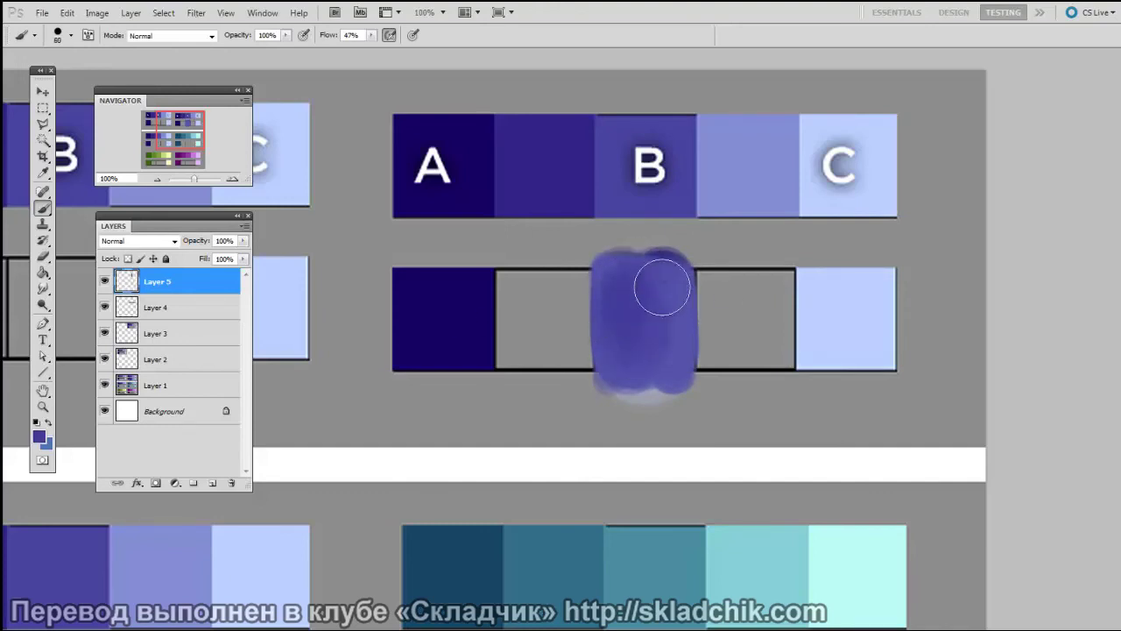
key("bracketleft")
key("bracketleft")
key("bracketleft")
key("bracketleft")
mouse_move(624, 275)
left_mouse_down()
mouse_move(652, 331)
mouse_move(669, 263)
left_mouse_up()
Sample the dark navy end swatch again and paint the blank second square with an enlarged brush.
left_click(457, 313, "alt")
key("bracketright")
key("bracketright")
key("bracketright")
key("bracketright")
mouse_move(518, 307)
left_mouse_down()
mouse_move(515, 342)
mouse_move(534, 348)
mouse_move(570, 281)
mouse_move(563, 360)
mouse_move(571, 283)
mouse_move(538, 354)
mouse_move(540, 288)
mouse_move(547, 376)
mouse_move(539, 269)
mouse_move(536, 365)
mouse_move(546, 257)
mouse_move(529, 362)
mouse_move(538, 281)
mouse_move(556, 389)
mouse_move(559, 256)
mouse_move(524, 279)
mouse_move(527, 373)
mouse_move(522, 248)
mouse_move(545, 388)
mouse_move(532, 261)
mouse_move(641, 276)
mouse_move(533, 294)
mouse_move(529, 357)
left_mouse_up()
Blend the middle square's violet-blue into the navy second square, resampling the mix to even out a deep indigo.
left_click(646, 325, "alt")
key("bracketright")
key("bracketright")
key("bracketright")
key("bracketright")
key("bracketleft")
key("bracketleft")
key("bracketleft")
left_click(591, 309, "alt")
left_click(529, 313, "alt")
key("bracketleft")
key("bracketleft")
key("bracketleft")
key("bracketleft")
key("bracketleft")
mouse_move(518, 317)
left_mouse_down()
mouse_move(515, 288)
mouse_move(564, 324)
mouse_move(567, 358)
mouse_move(524, 286)
mouse_move(516, 360)
mouse_move(527, 386)
mouse_move(578, 273)
mouse_move(582, 374)
mouse_move(574, 265)
mouse_move(566, 334)
mouse_move(517, 259)
mouse_move(510, 299)
mouse_move(531, 395)
mouse_move(513, 289)
left_mouse_up()
Paint the middle square's violet-blue into the blank fourth square with an enlarged brush.
key("bracketright")
key("bracketright")
key("space")
left_click_drag(718, 283, 663, 306)
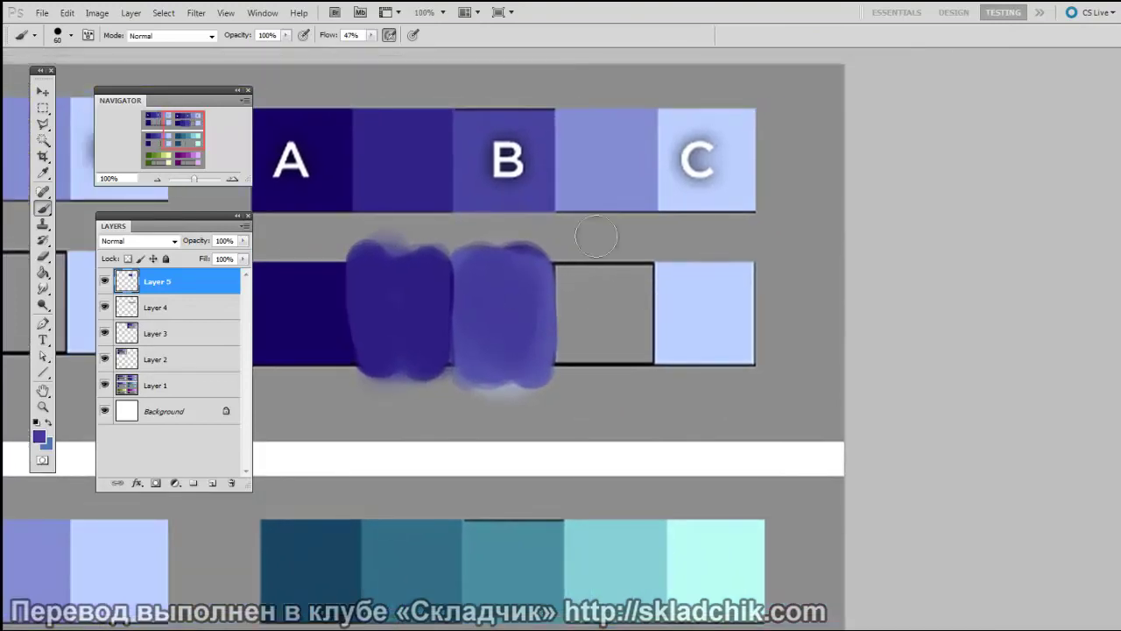
mouse_move(569, 298)
left_mouse_down()
mouse_move(574, 344)
mouse_move(596, 344)
mouse_move(634, 276)
mouse_move(631, 347)
mouse_move(596, 255)
mouse_move(601, 364)
left_mouse_up()
Sample the light blue end swatch and blend it over the fourth square, resampling the mix with a smaller brush.
left_click(683, 273, "alt")
key("bracketright")
key("bracketright")
key("bracketright")
key("bracketright")
key("bracketright")
left_click(600, 285, "alt")
key("bracketleft")
key("bracketleft")
mouse_move(598, 269)
left_mouse_down()
mouse_move(609, 382)
mouse_move(627, 239)
left_mouse_up()
Resample the light blue end swatch, stroke it down the fourth square, and spread the picked-up mix across the upper part.
left_click(683, 307, "alt")
left_click_drag(594, 289, 603, 360)
left_click(608, 279, "alt")
mouse_move(602, 271)
left_mouse_down()
mouse_move(605, 359)
mouse_move(604, 257)
mouse_move(600, 371)
mouse_move(616, 326)
mouse_move(625, 345)
mouse_move(578, 289)
mouse_move(591, 362)
mouse_move(590, 265)
mouse_move(581, 300)
mouse_move(540, 274)
mouse_move(544, 381)
mouse_move(574, 275)
mouse_move(578, 362)
mouse_move(574, 282)
left_mouse_up()
key("bracketleft")
Pick up the middle square's violet-blue with a reduced brush and resample the intermediate tone from the fourth square.
left_click(537, 310, "alt")
key("bracketleft")
key("bracketleft")
key("bracketleft")
key("bracketleft")
key("bracketleft")
left_click(588, 304, "alt")
Lighten the fourth square with the light blue end swatch and even it out using the resampled mix and a smaller brush.
left_click_drag(708, 346, 751, 344)
left_click(721, 279, "alt")
key("bracketright")
key("bracketright")
key("bracketright")
left_click_drag(668, 260, 666, 285)
left_click(668, 284, "alt")
key("bracketleft")
key("bracketleft")
key("bracketleft")
mouse_move(677, 340)
left_mouse_down()
mouse_move(656, 268)
mouse_move(626, 316)
left_mouse_up()
left_click_drag(680, 284, 682, 368)
Blend the middle square's violet-blue back into the fourth square with an enlarged brush and resample the resulting periwinkle.
left_click(555, 325, "alt")
key("bracketright")
key("bracketright")
key("bracketright")
key("bracketright")
key("bracketright")
mouse_move(630, 294)
left_mouse_down()
mouse_move(629, 331)
mouse_move(639, 250)
mouse_move(654, 355)
mouse_move(630, 330)
mouse_move(626, 296)
left_mouse_up()
left_click(650, 258, "alt")
left_click_drag(707, 388, 744, 376)
Smooth the fourth square's upper part with the sampled periwinkle using a much smaller brush.
key("bracketleft")
key("bracketleft")
key("bracketleft")
key("bracketleft")
key("bracketleft")
left_click_drag(711, 264, 687, 303)
Redefine the boundary between the middle and fourth squares with small strokes of the middle square's violet-blue.
left_click(608, 295, "alt")
key("bracketleft")
left_click_drag(618, 287, 622, 354)
mouse_move(624, 258)
left_mouse_down()
mouse_move(624, 333)
mouse_move(663, 246)
left_mouse_up()
left_click(668, 296, "alt")
left_click(618, 322, "alt")
left_click_drag(621, 336, 629, 354)
Sample the second square's deep indigo and sharpen its border with the middle square using a small brush.
key("bracketleft")
left_click(520, 327, "alt")
left_click_drag(528, 256, 524, 350)
key("bracketleft")
key("bracketleft")
key("bracketleft")
left_click(418, 255, "alt")
left_click_drag(836, 350, 872, 354)
Resample the periwinkle at the top of the fourth square and touch up its upper edge with a slightly larger brush.
left_click(734, 254, "alt")
key("bracketright")
key("bracketright")
left_click_drag(747, 248, 754, 260)
left_click_drag(803, 392, 804, 405)
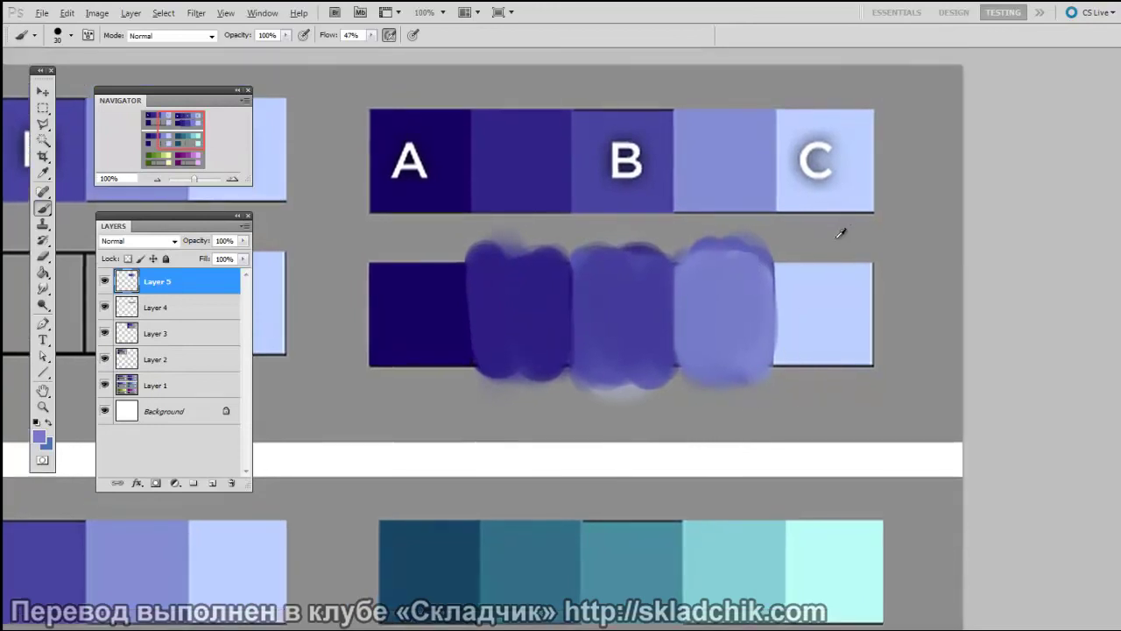
Paint background grey over the colour spilling above and below the strip and clean up beside its light end.
mouse_move(386, 251)
left_mouse_down()
mouse_move(572, 242)
mouse_move(891, 259)
left_mouse_up()
left_click_drag(460, 240, 944, 255)
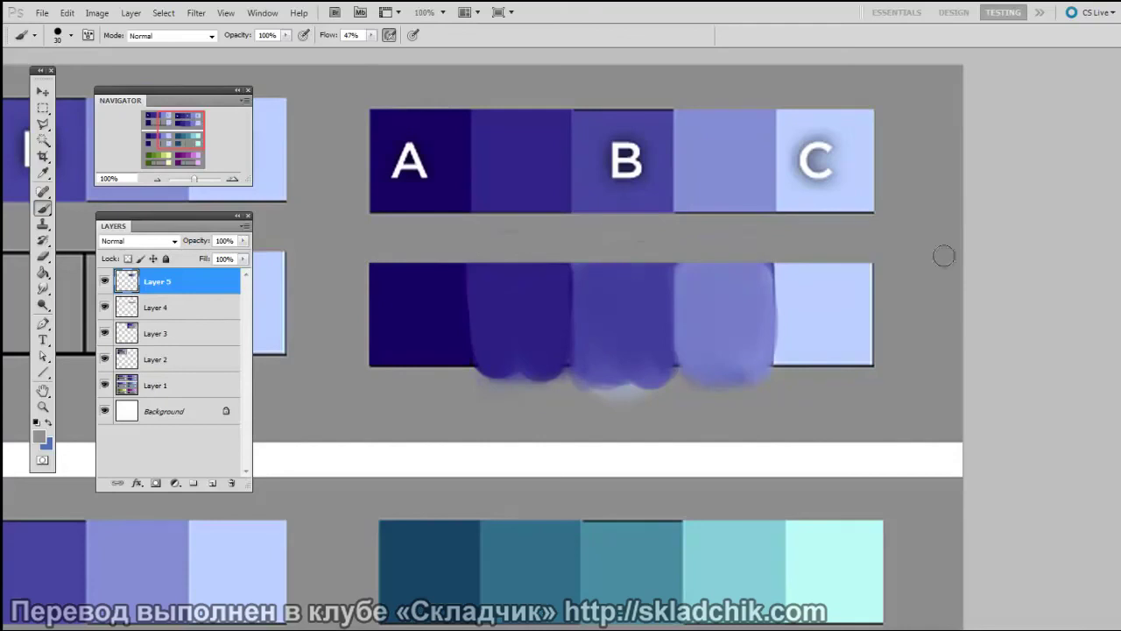
left_click_drag(370, 375, 808, 391)
key("bracketright")
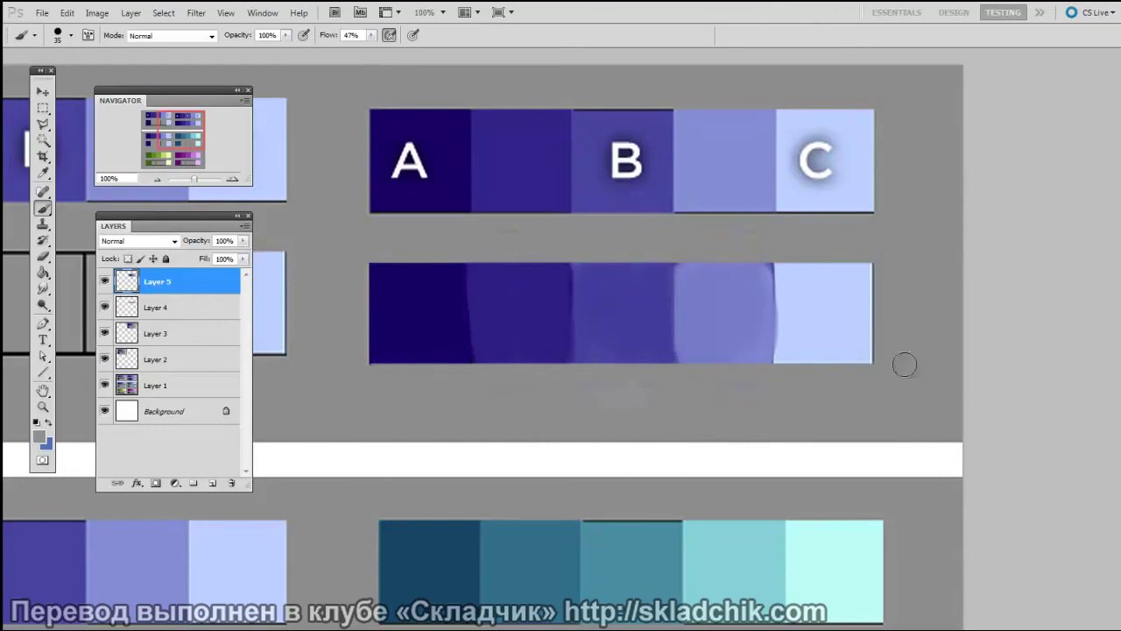
left_click_drag(889, 330, 912, 287)
key("ctrl+minus")
mouse_move(778, 375)
left_mouse_down()
mouse_move(1016, 619)
mouse_move(1010, 568)
left_mouse_up()
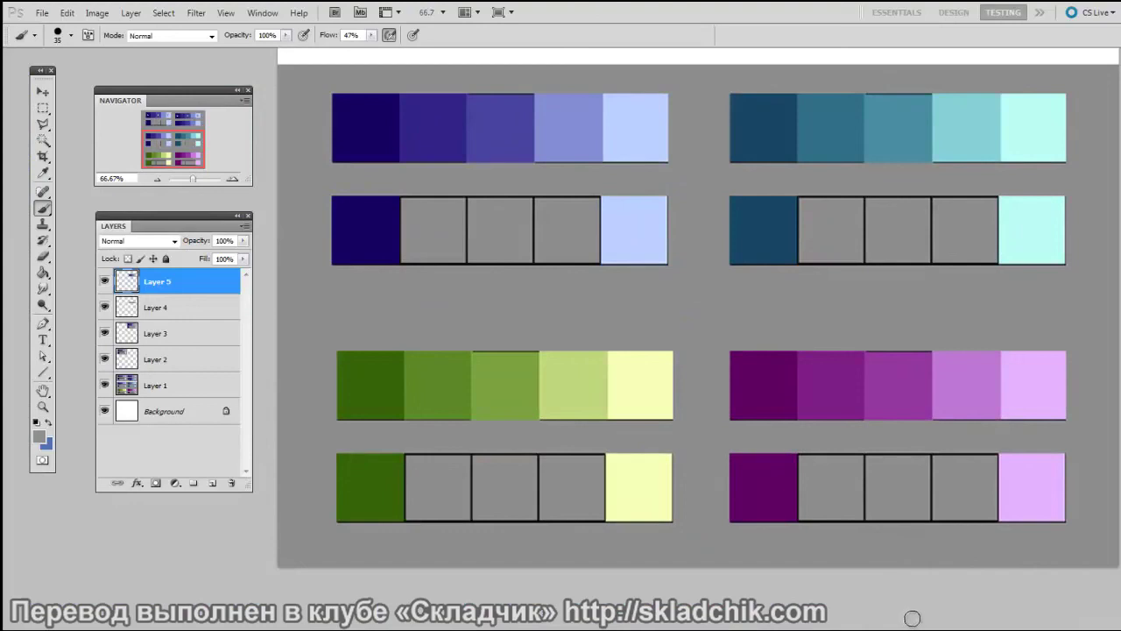
left_click_drag(912, 566, 906, 576)
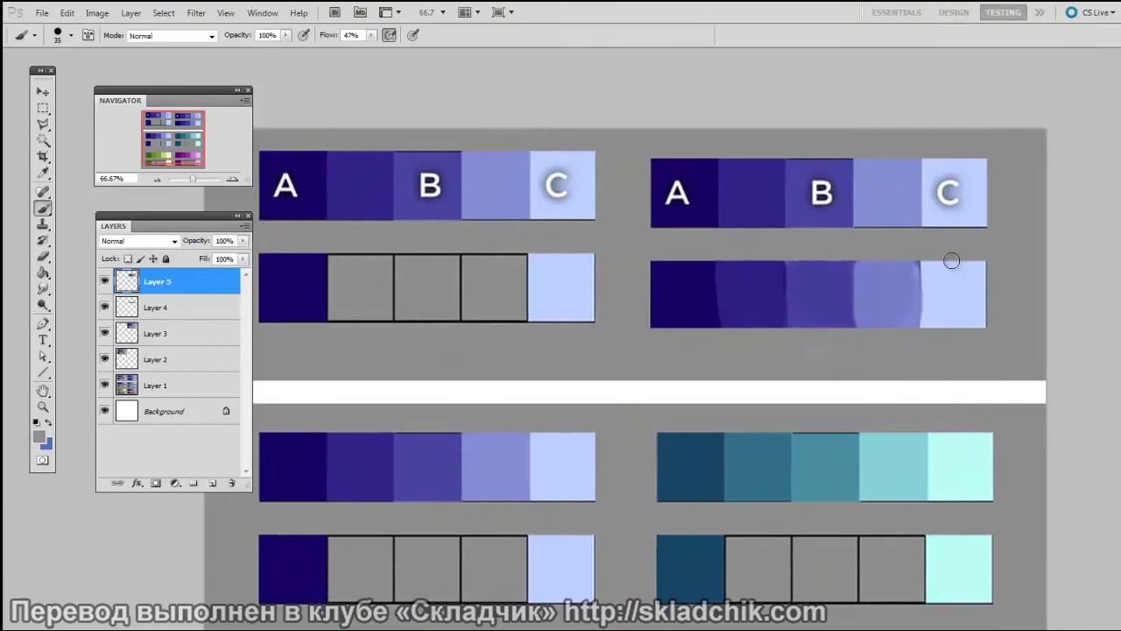
left_click_drag(933, 578, 915, 599)
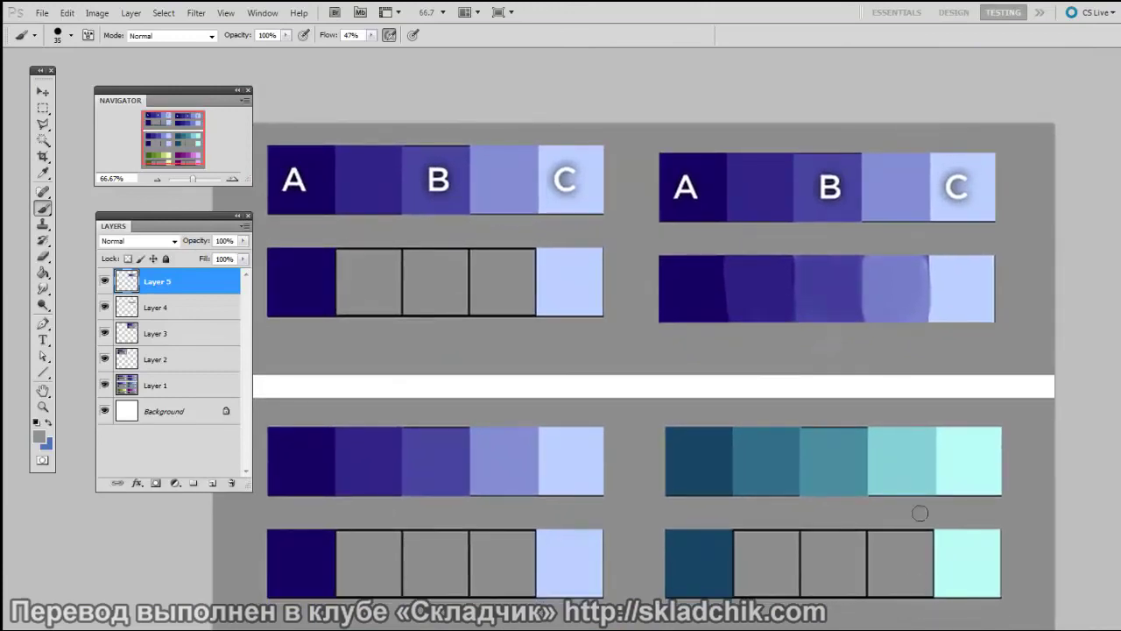
scroll(881, 577, "down", 3)
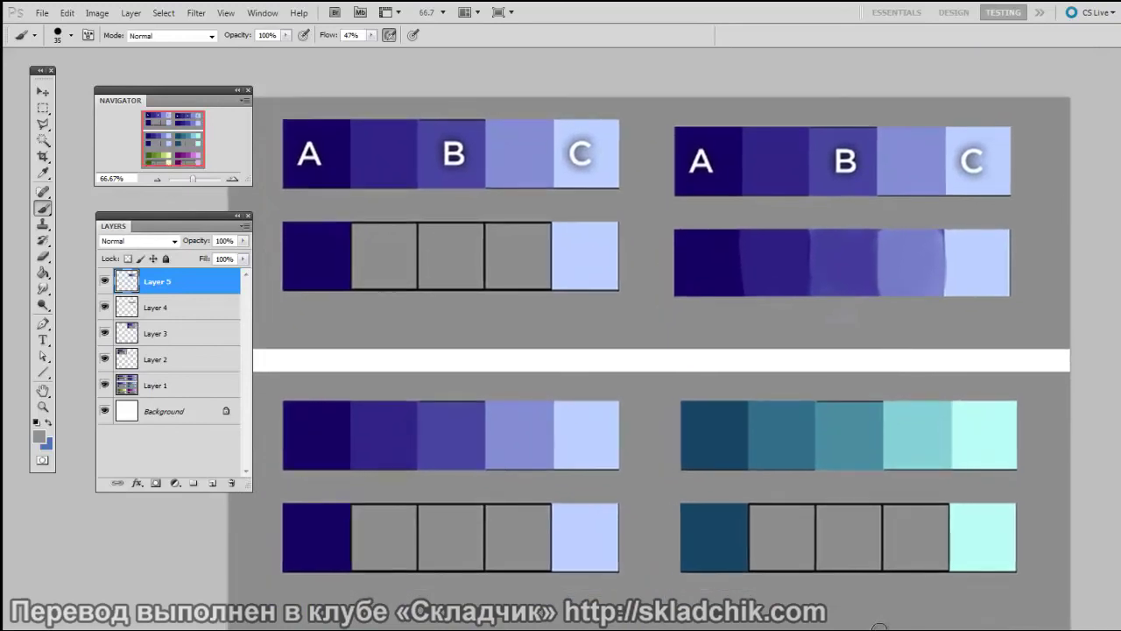